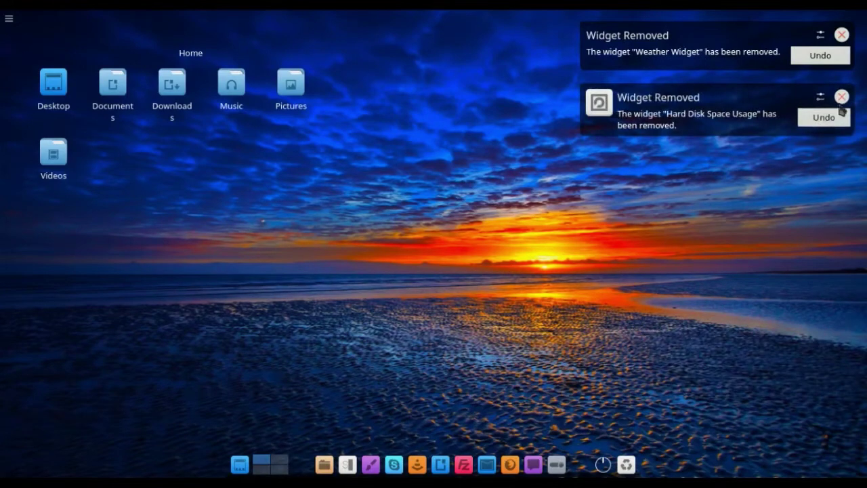
- Dismiss the two notifications about the removed Weather Widget and Hard Disk Space Usage widget
{"action": "left_click", "coordinate": [842, 97]}
{"action": "left_click", "coordinate": [842, 35]}
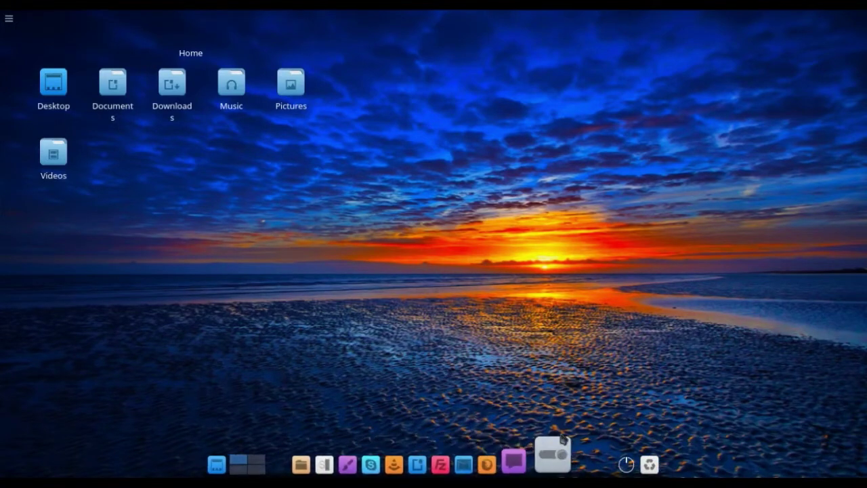
- Open the application launcher and examine the programs in each category from Development through Utilities
{"action": "mouse_move", "coordinate": [433, 25]}
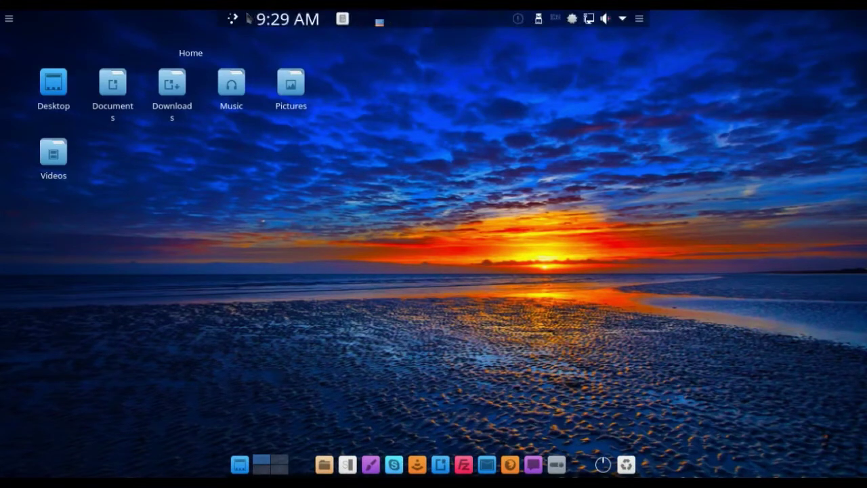
{"action": "left_click", "coordinate": [232, 18]}
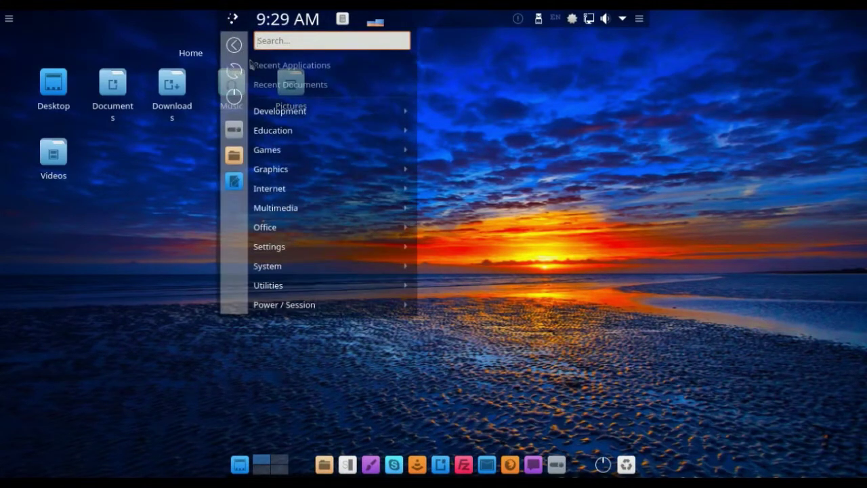
{"action": "mouse_move", "coordinate": [300, 117]}
{"action": "mouse_move", "coordinate": [476, 119]}
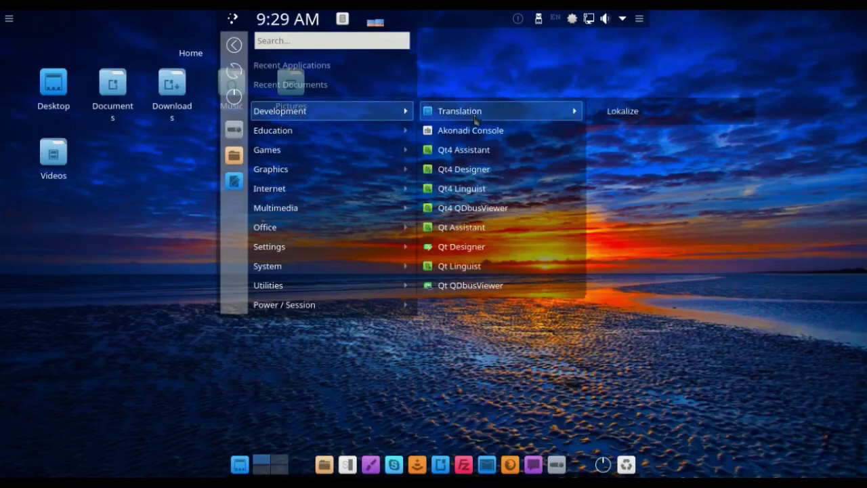
{"action": "mouse_move", "coordinate": [393, 134]}
{"action": "mouse_move", "coordinate": [461, 136]}
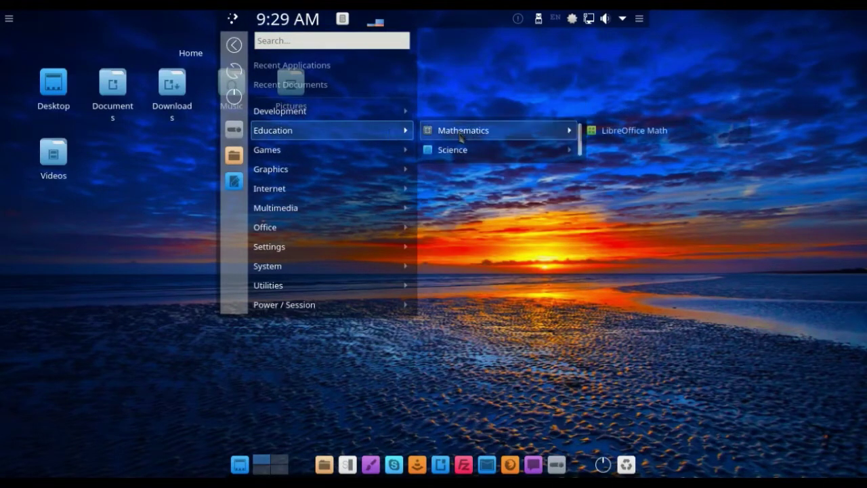
{"action": "mouse_move", "coordinate": [468, 154]}
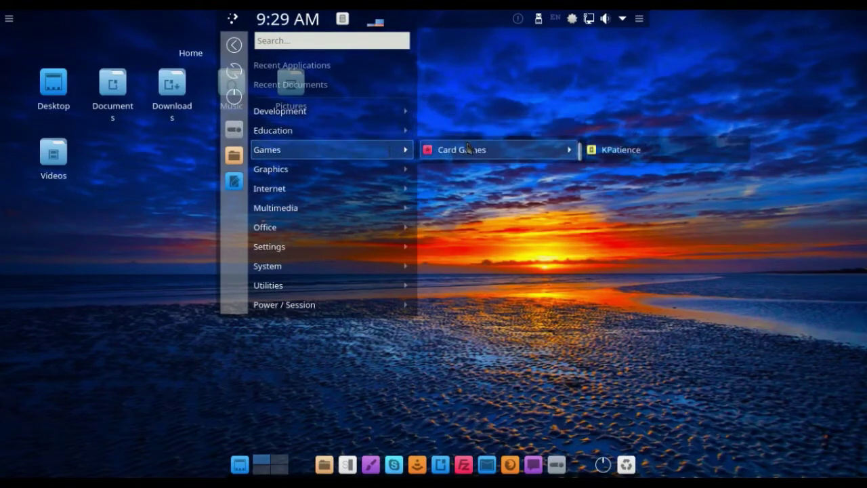
{"action": "mouse_move", "coordinate": [351, 169]}
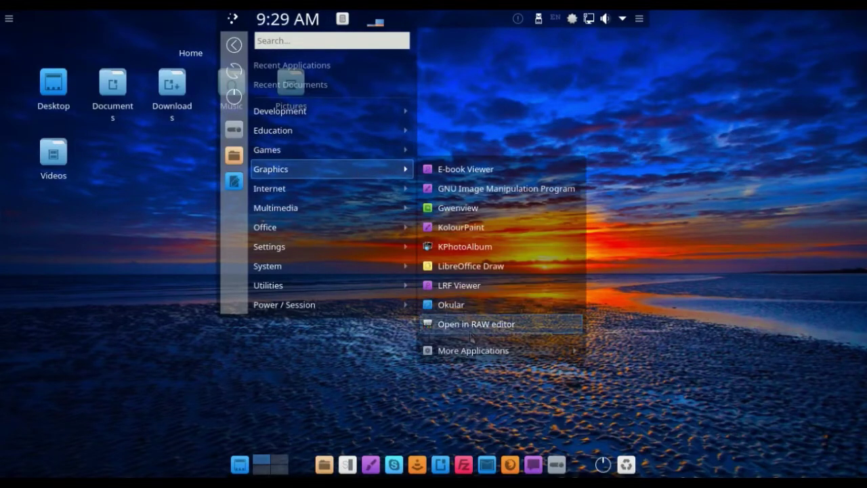
{"action": "mouse_move", "coordinate": [474, 351]}
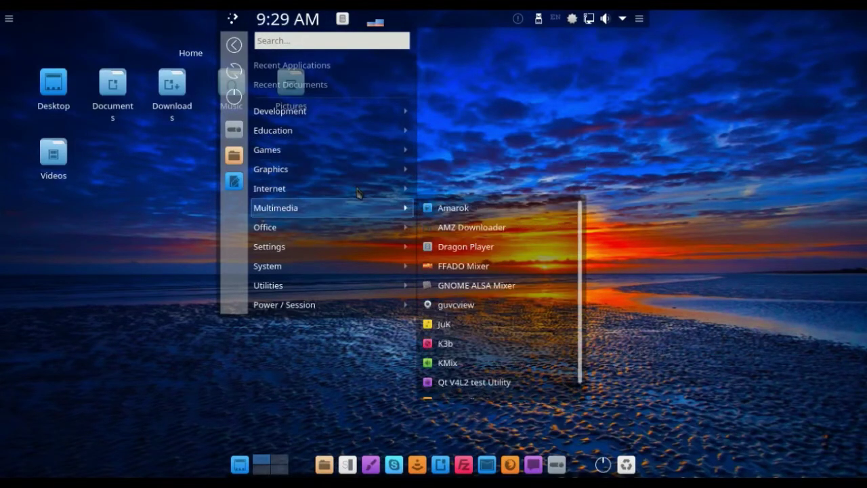
{"action": "mouse_move", "coordinate": [359, 191]}
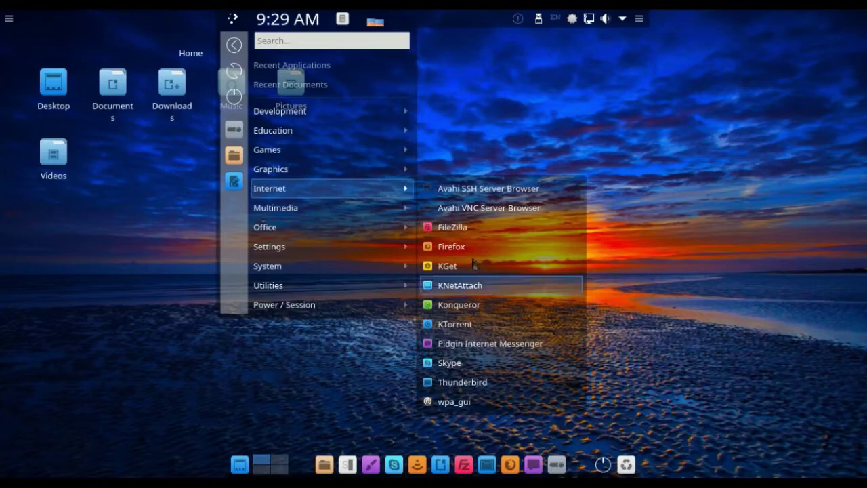
{"action": "mouse_move", "coordinate": [381, 207]}
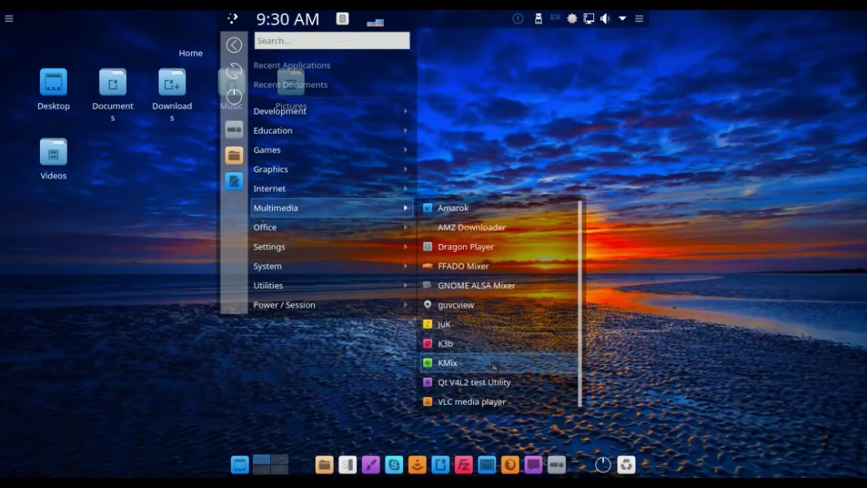
{"action": "mouse_move", "coordinate": [356, 224]}
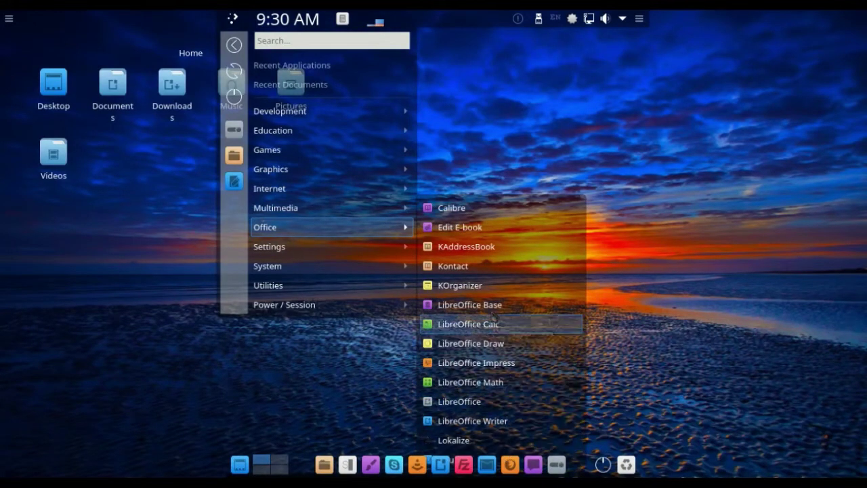
{"action": "mouse_move", "coordinate": [333, 247]}
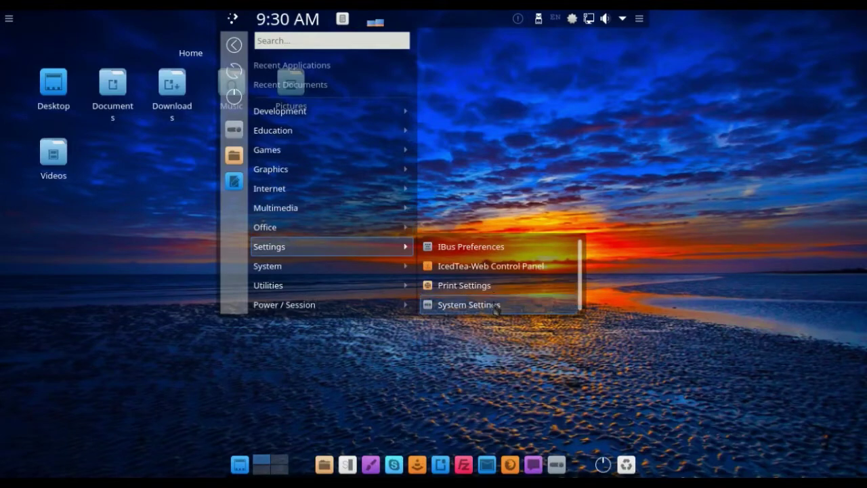
{"action": "mouse_move", "coordinate": [381, 266]}
{"action": "scroll", "coordinate": [513, 325], "scroll_direction": "down", "scroll_amount": 4}
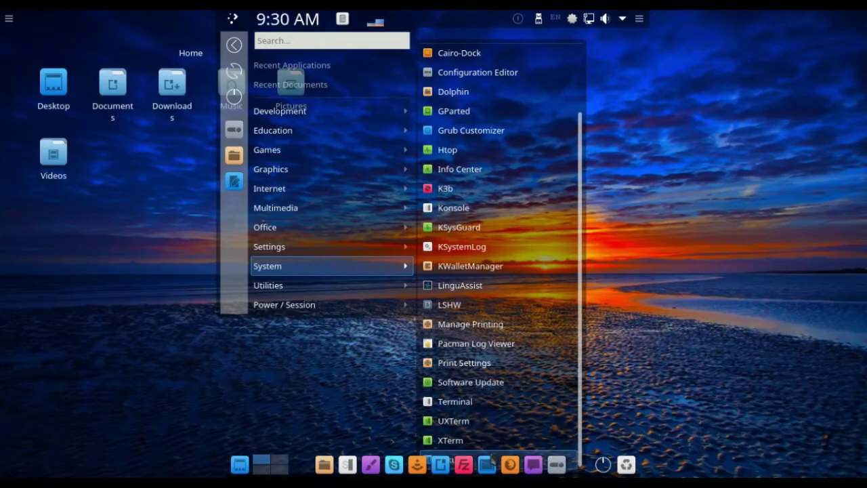
{"action": "mouse_move", "coordinate": [363, 291]}
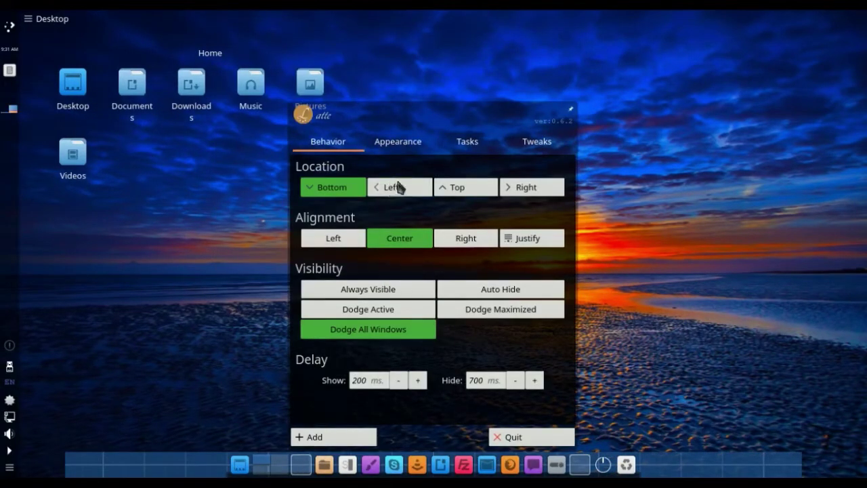
- Set the Latte dock's location to Top and its visibility to Auto Hide
{"action": "left_click", "coordinate": [468, 189]}
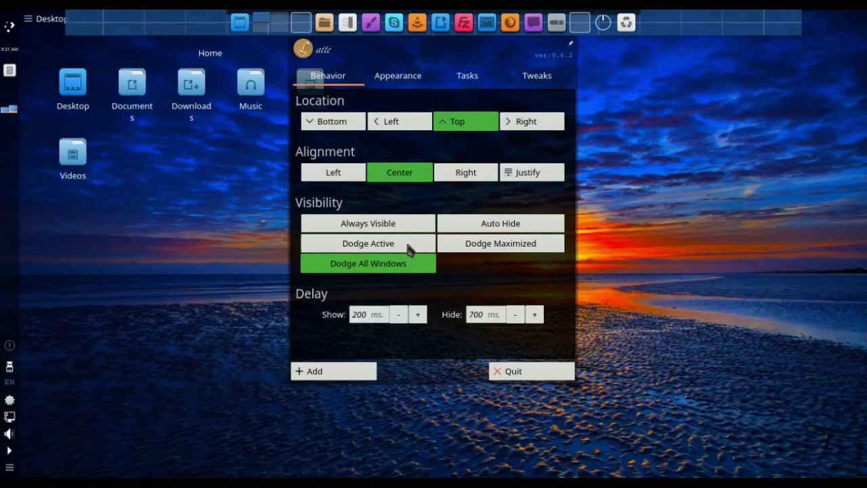
{"action": "left_click", "coordinate": [515, 225]}
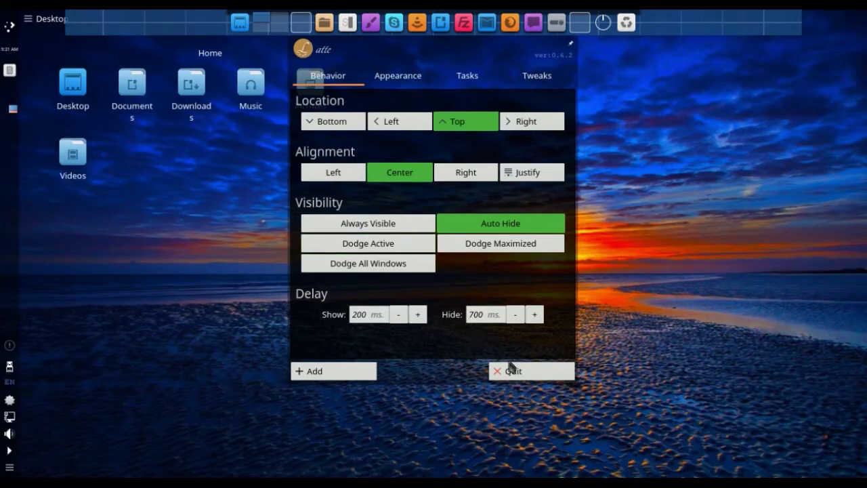
- Try an applets size of 24 px in the dock's Appearance settings and set it to 40 px
{"action": "left_click", "coordinate": [410, 86]}
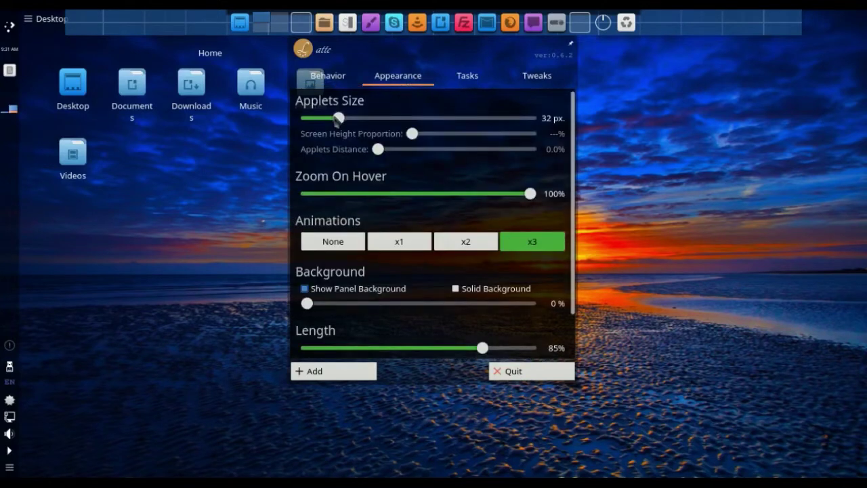
{"action": "scroll", "coordinate": [344, 120], "scroll_direction": "down", "scroll_amount": 2}
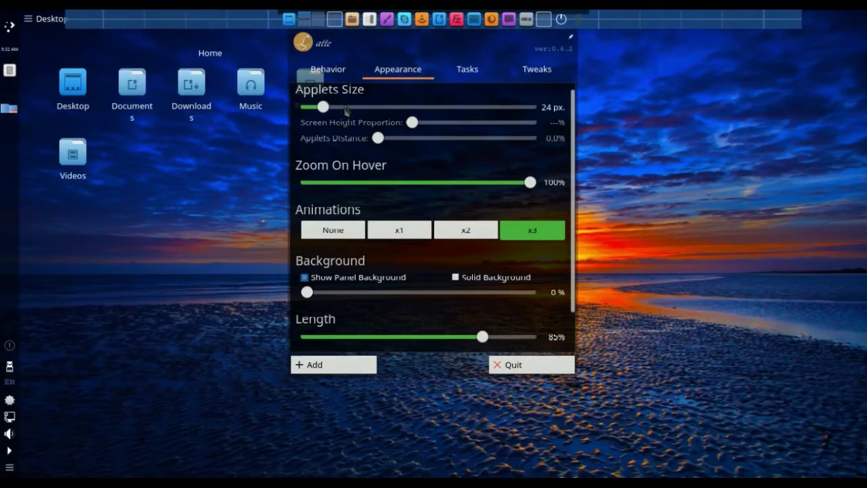
{"action": "scroll", "coordinate": [345, 110], "scroll_direction": "up", "scroll_amount": 4}
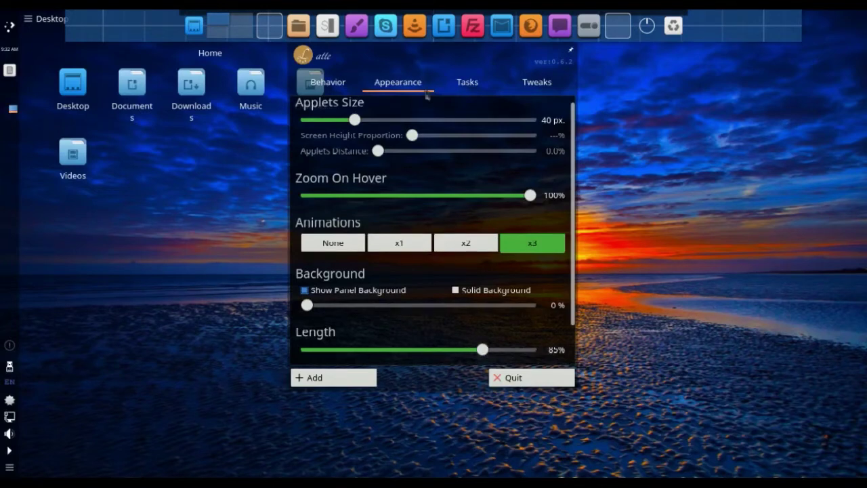
- Look through the dock's Tasks and Tweaks settings and quit Latte
{"action": "left_click", "coordinate": [467, 84]}
{"action": "left_click", "coordinate": [532, 94]}
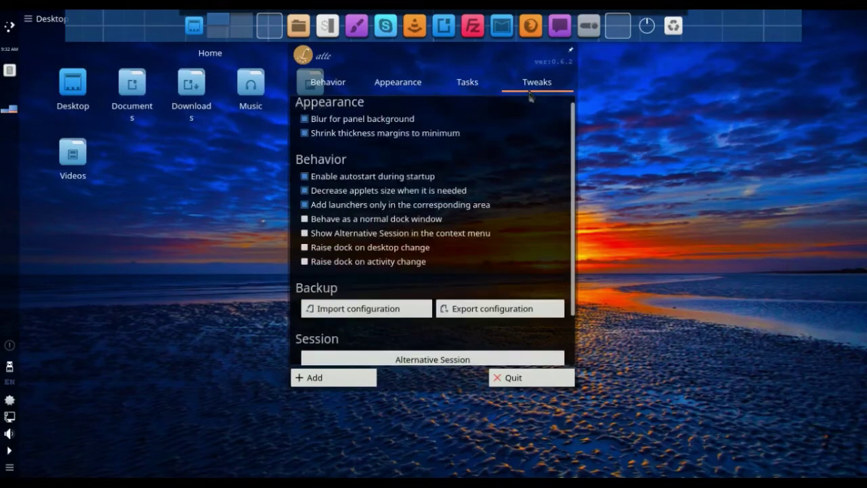
{"action": "left_click", "coordinate": [533, 379]}
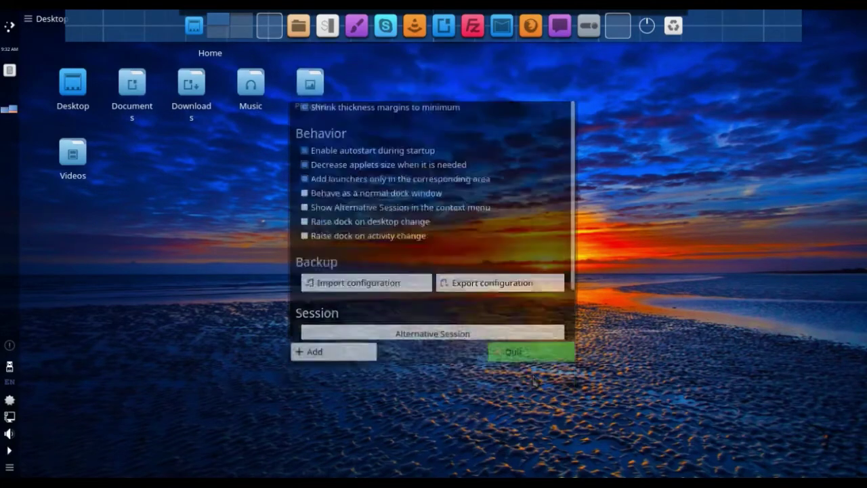
- Open the vertical panel's additional settings, try Bottom alignment and set the alignment back to Center
{"action": "right_click", "coordinate": [11, 260]}
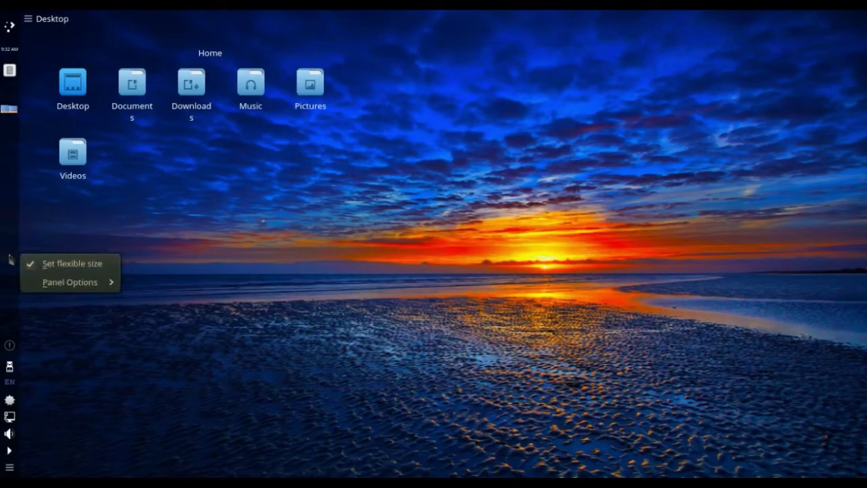
{"action": "mouse_move", "coordinate": [52, 287]}
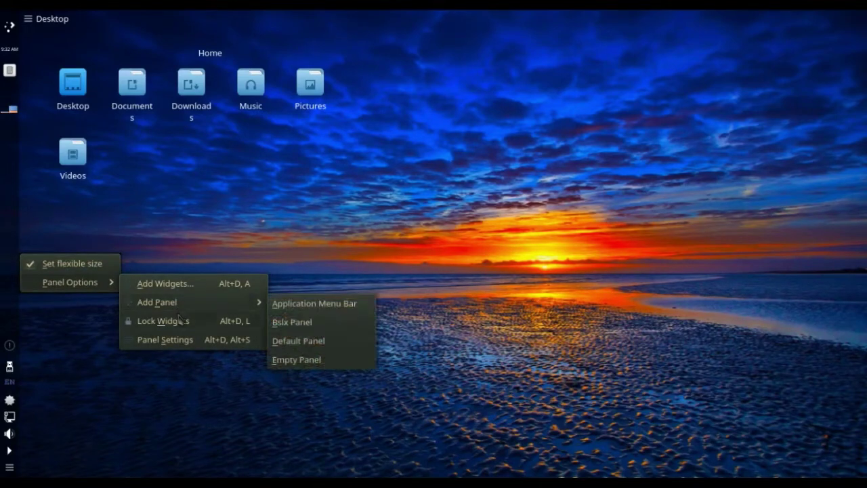
{"action": "left_click", "coordinate": [185, 345]}
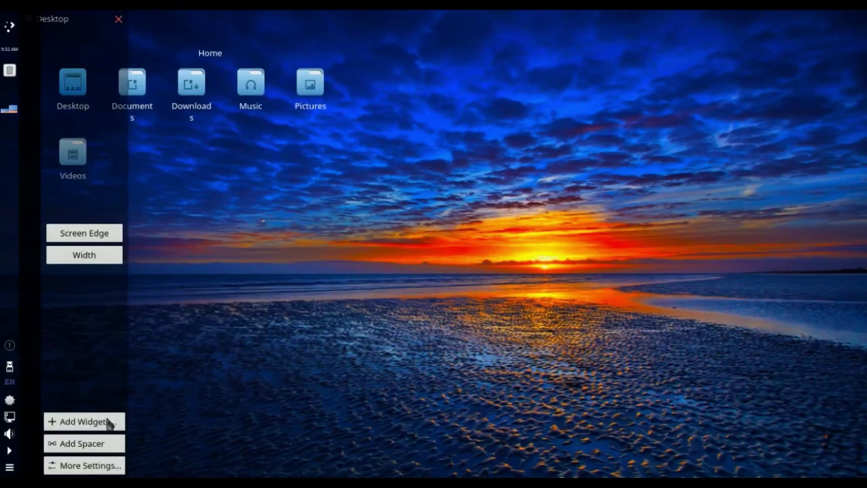
{"action": "left_click", "coordinate": [94, 466]}
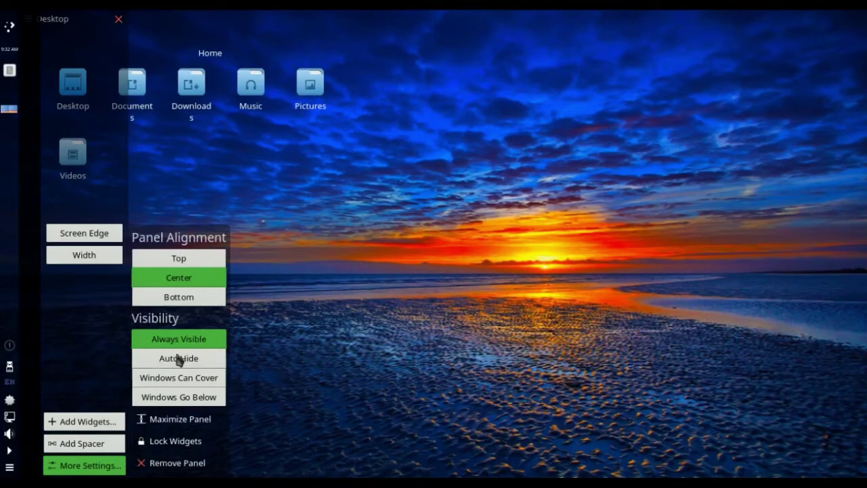
{"action": "left_click", "coordinate": [186, 297]}
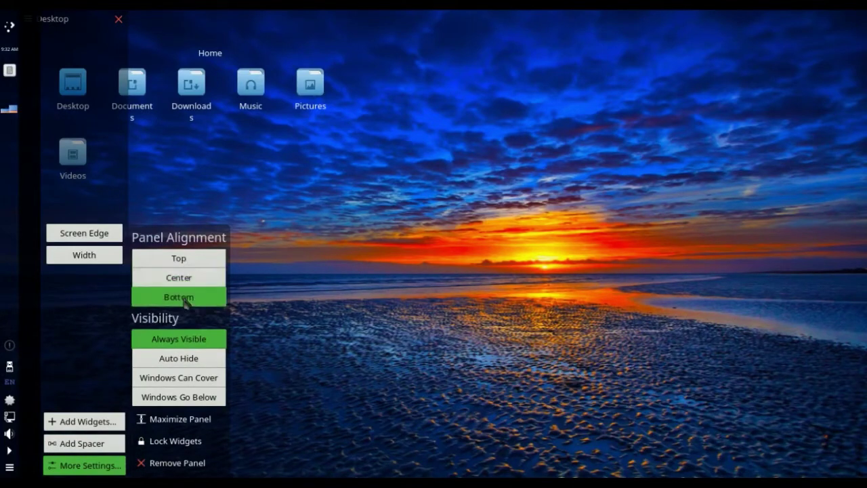
{"action": "left_click", "coordinate": [186, 279]}
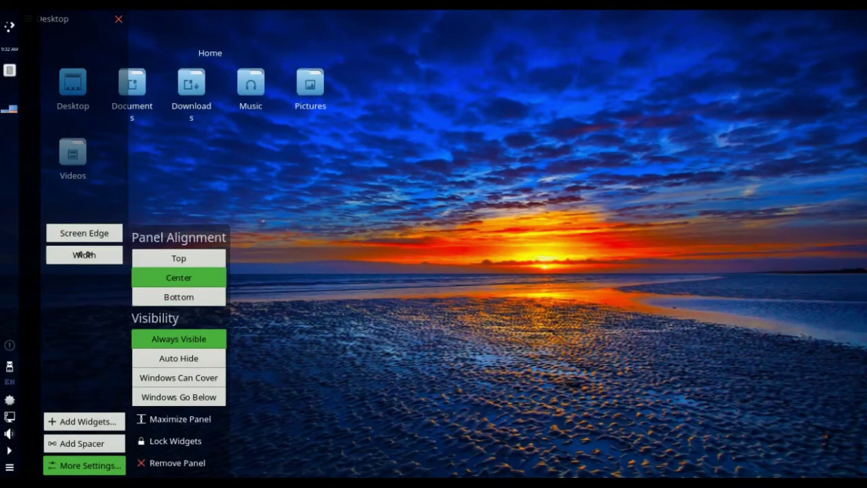
- Move the panel from its vertical position to the bottom screen edge
{"action": "left_click_drag", "start_coordinate": [87, 232], "coordinate": [310, 377]}
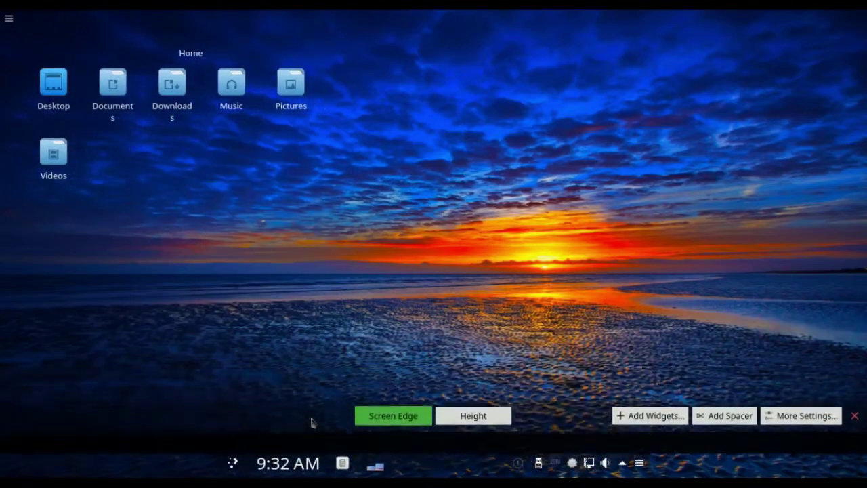
{"action": "left_click_drag", "start_coordinate": [312, 435], "coordinate": [313, 437]}
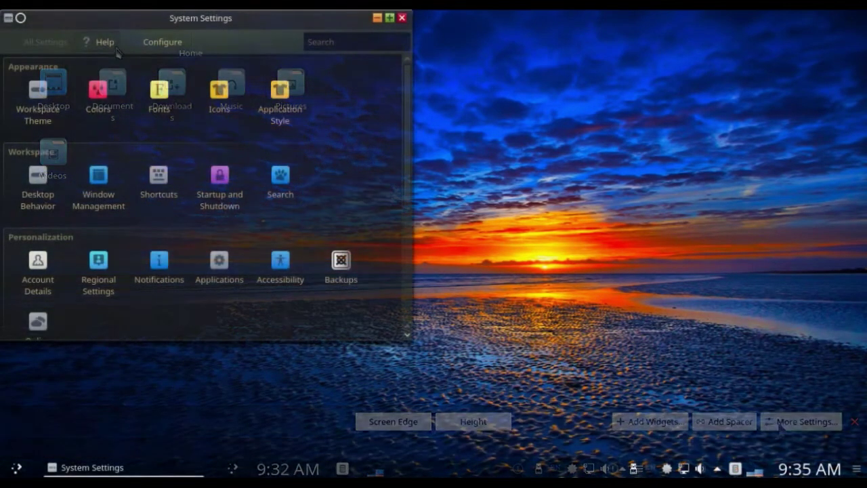
- Check the System Settings version and the KDE Frameworks and Qt library versions in its About information, and close it
{"action": "left_click", "coordinate": [105, 41]}
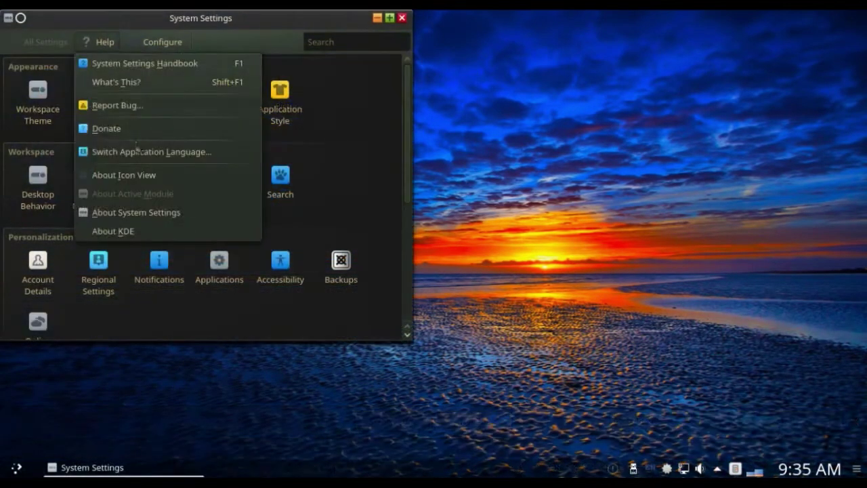
{"action": "left_click", "coordinate": [188, 222]}
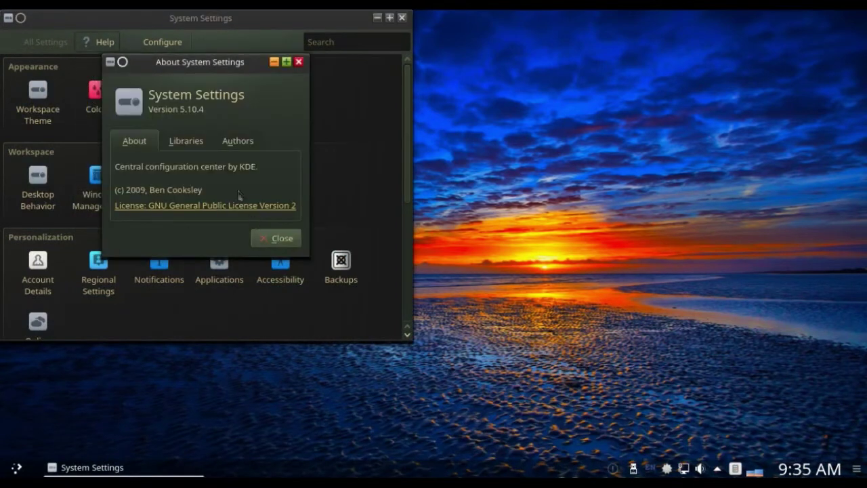
{"action": "left_click_drag", "start_coordinate": [204, 114], "coordinate": [183, 115]}
{"action": "left_click", "coordinate": [186, 141]}
{"action": "left_click_drag", "start_coordinate": [233, 164], "coordinate": [155, 180]}
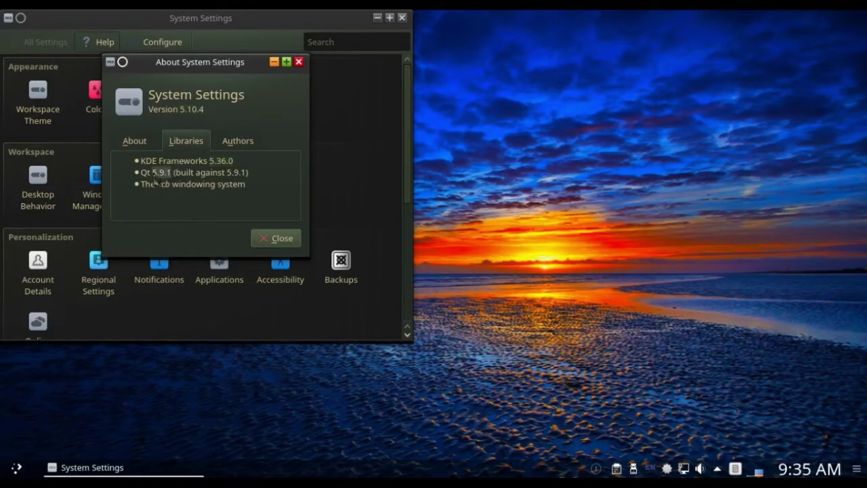
{"action": "left_click", "coordinate": [277, 238]}
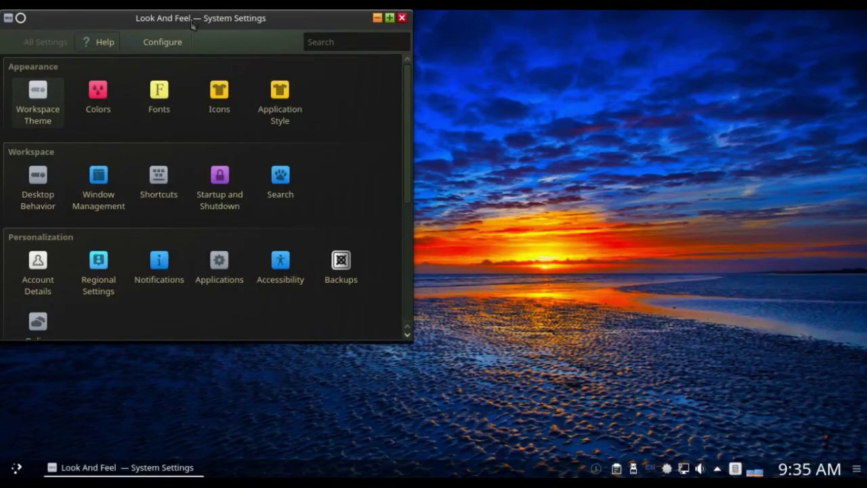
- Move the System Settings window toward the middle of the desktop and look through the Look And Feel themes
{"action": "left_click_drag", "start_coordinate": [193, 23], "coordinate": [384, 77]}
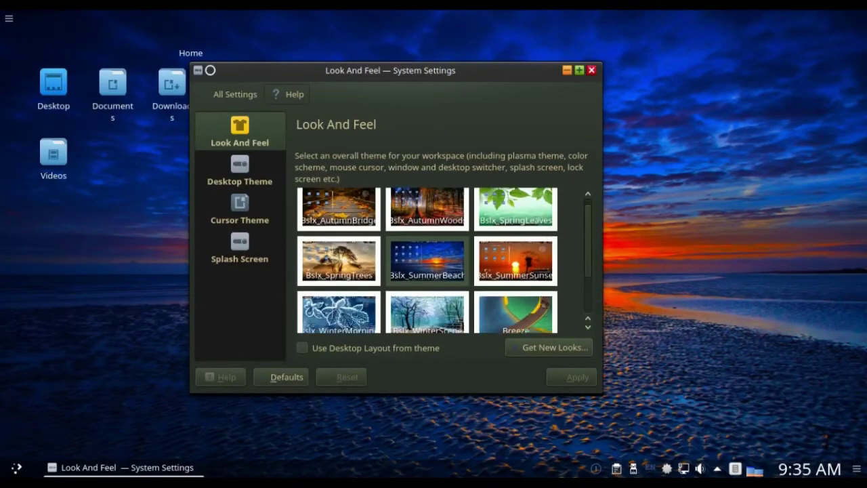
{"action": "scroll", "coordinate": [539, 297], "scroll_direction": "down", "scroll_amount": 2}
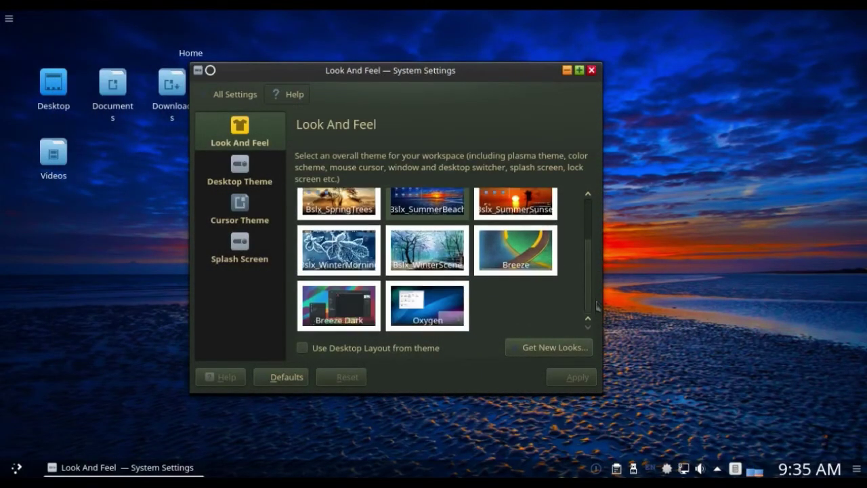
- Open the Desktop Theme settings, enlarge the System Settings window and look through the available desktop themes
{"action": "left_click", "coordinate": [243, 182]}
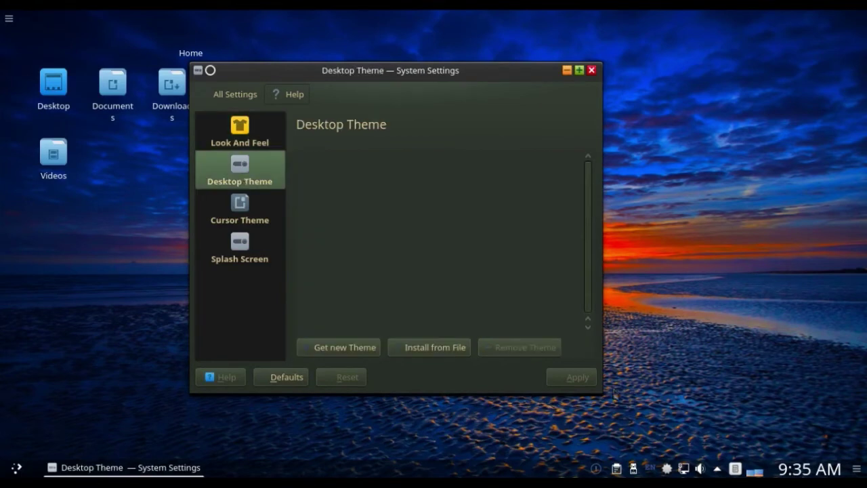
{"action": "left_click_drag", "start_coordinate": [608, 400], "coordinate": [698, 419]}
{"action": "scroll", "coordinate": [486, 271], "scroll_direction": "down", "scroll_amount": 1}
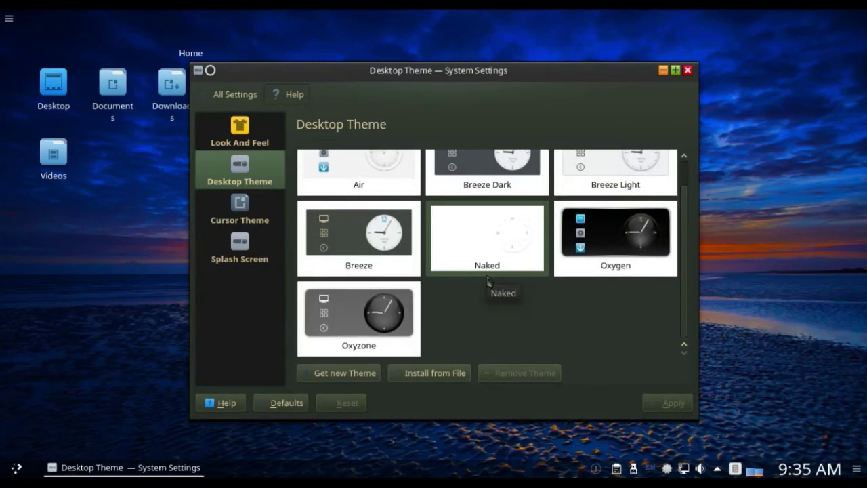
{"action": "scroll", "coordinate": [488, 281], "scroll_direction": "up", "scroll_amount": 1}
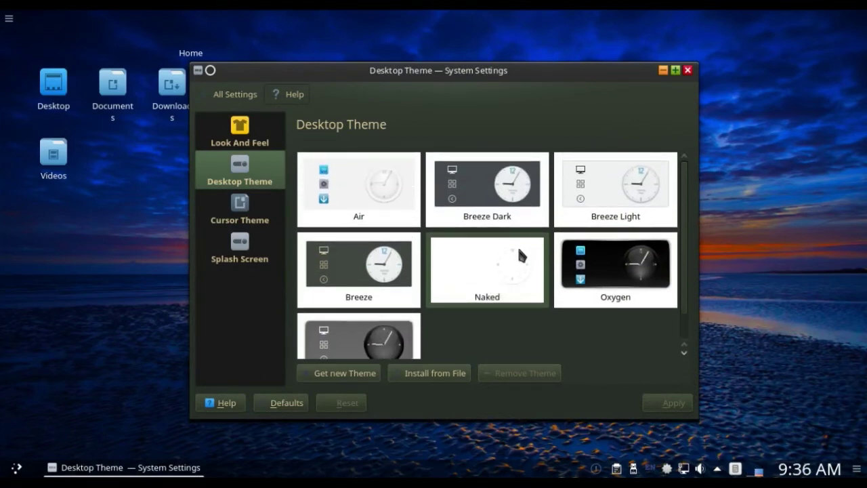
- View the Cursor Theme and Splash Screen settings, and return to the overview of all settings
{"action": "left_click", "coordinate": [238, 209]}
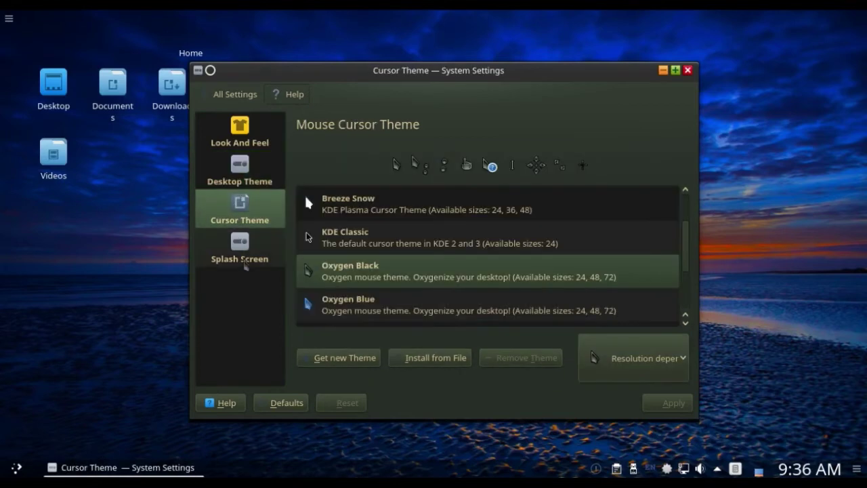
{"action": "left_click", "coordinate": [244, 261]}
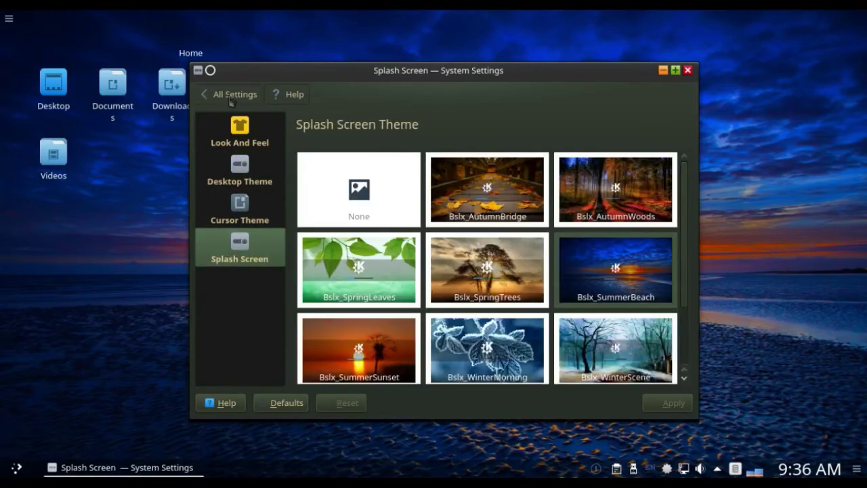
{"action": "left_click", "coordinate": [230, 98]}
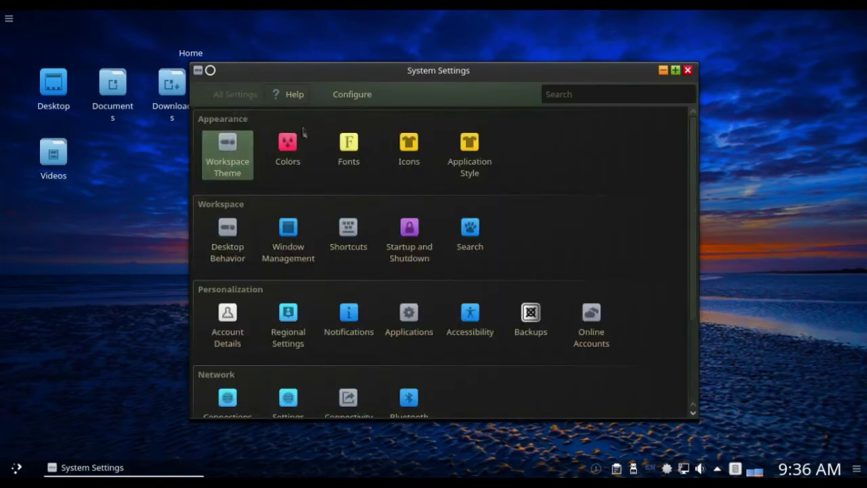
- View the icon themes and, under Application Style, the available widget styles without changing the selection
{"action": "left_click", "coordinate": [409, 146]}
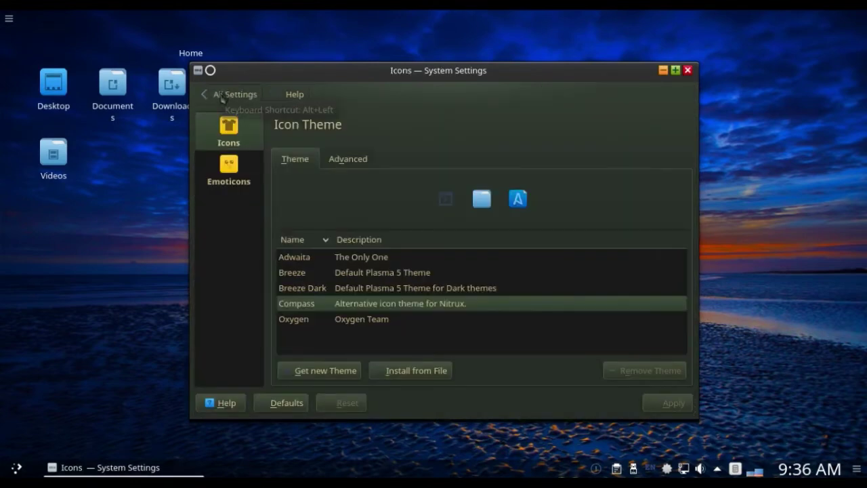
{"action": "left_click", "coordinate": [222, 99]}
{"action": "left_click", "coordinate": [490, 166]}
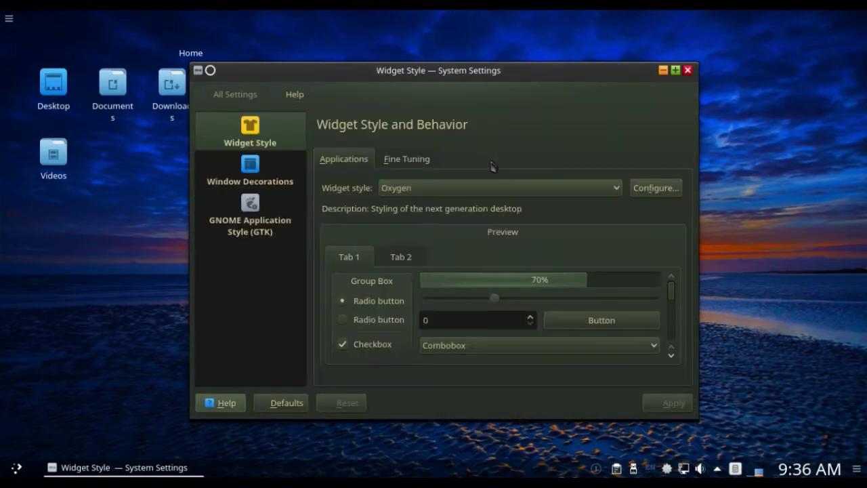
{"action": "left_click", "coordinate": [509, 190]}
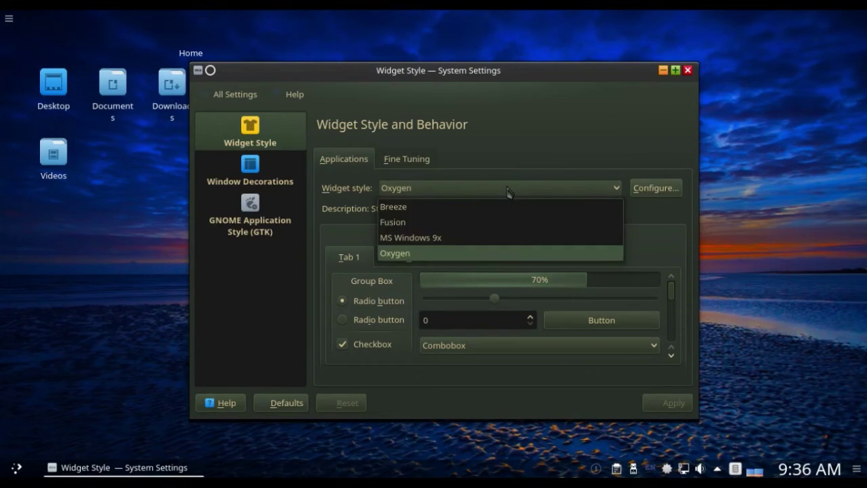
{"action": "left_click", "coordinate": [509, 189]}
- View the GNOME Application Style (GTK) settings, look through the Window Decorations themes and return to all settings
{"action": "left_click", "coordinate": [290, 197]}
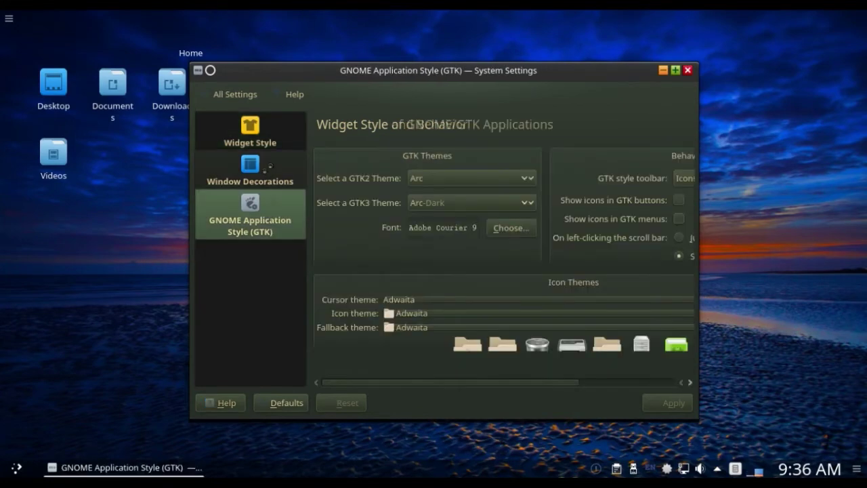
{"action": "left_click", "coordinate": [274, 176]}
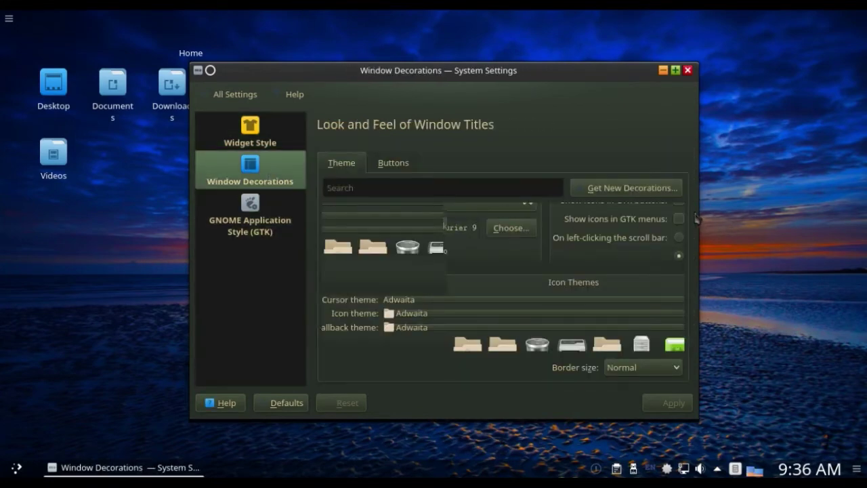
{"action": "left_click_drag", "start_coordinate": [688, 221], "coordinate": [690, 331]}
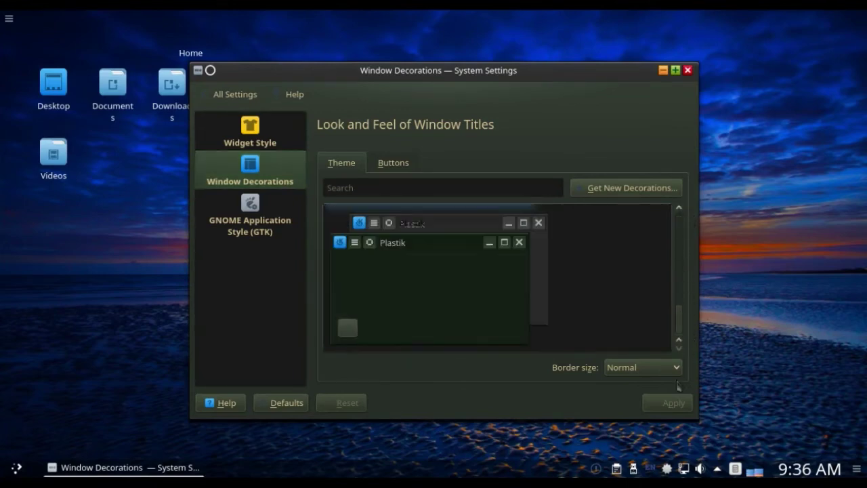
{"action": "left_click", "coordinate": [211, 96]}
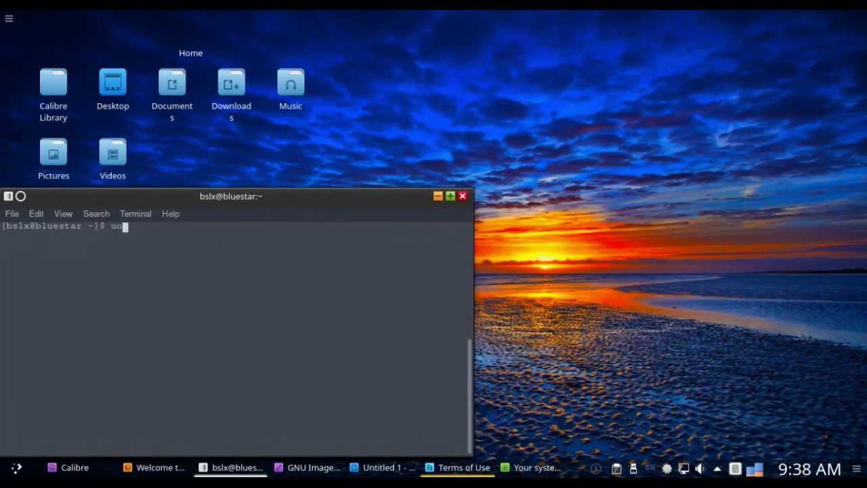
- Run uname -a in the terminal and highlight the Linux kernel version in its output
{"action": "type", "text": "ame -a"}
{"action": "key", "text": "Return"}
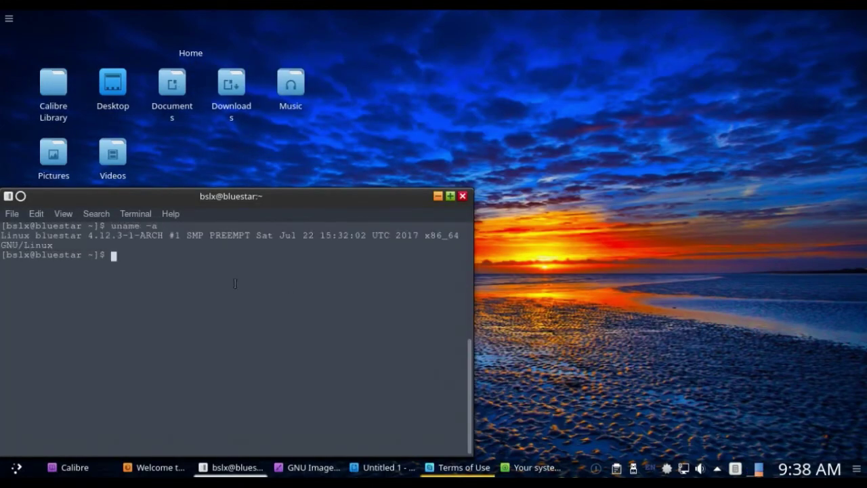
{"action": "left_click_drag", "start_coordinate": [120, 236], "coordinate": [4, 235]}
- Move the terminal toward the middle of the desktop, run sudo pacman -Syyuu and answer the installation prompt
{"action": "left_click_drag", "start_coordinate": [329, 203], "coordinate": [463, 157]}
{"action": "type", "text": "sudo "}
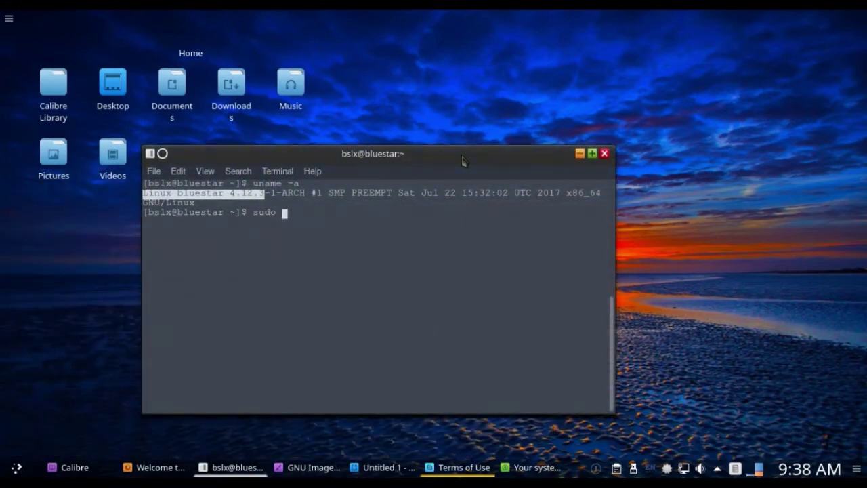
{"action": "type", "text": "pacman -Syyuu"}
{"action": "key", "text": "Return"}
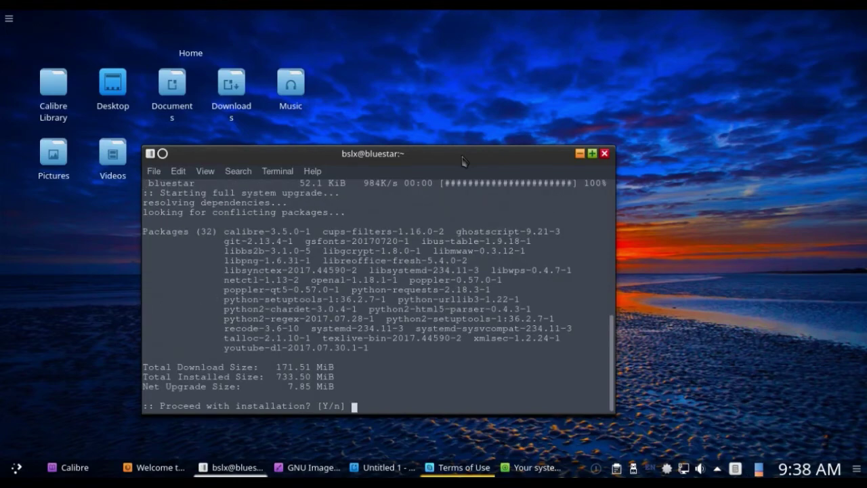
{"action": "key", "text": "Return"}
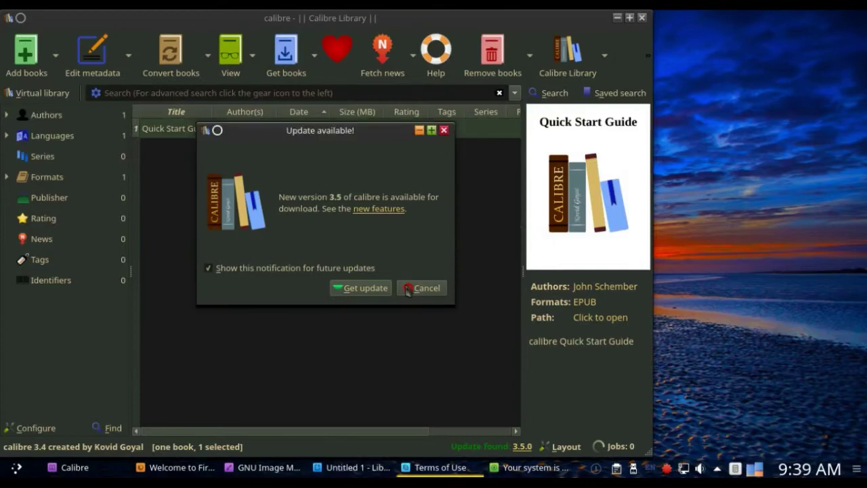
- Dismiss calibre's update notice, switch to Firefox and highlight the version number in its About information
{"action": "left_click", "coordinate": [425, 289]}
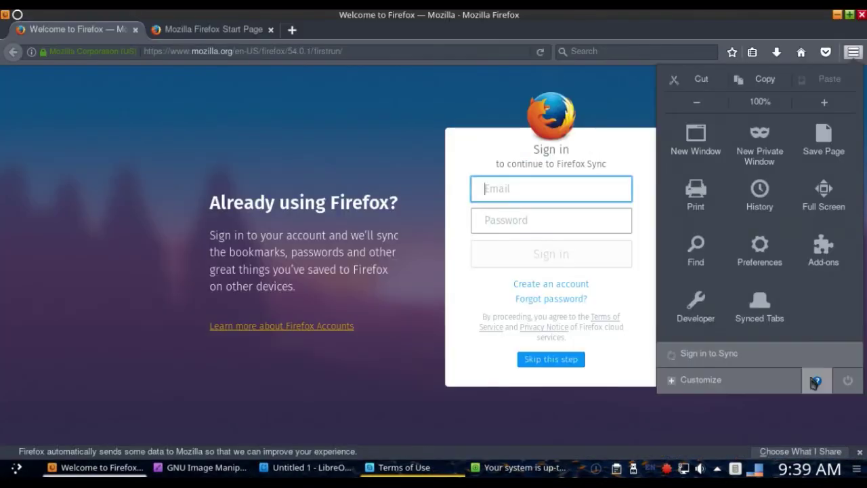
{"action": "left_click", "coordinate": [807, 381]}
{"action": "left_click", "coordinate": [741, 214]}
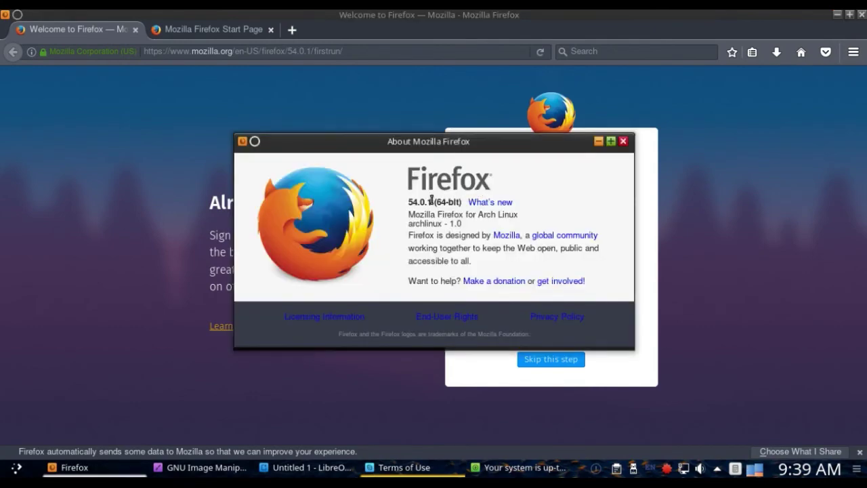
{"action": "left_click_drag", "start_coordinate": [432, 201], "coordinate": [409, 203]}
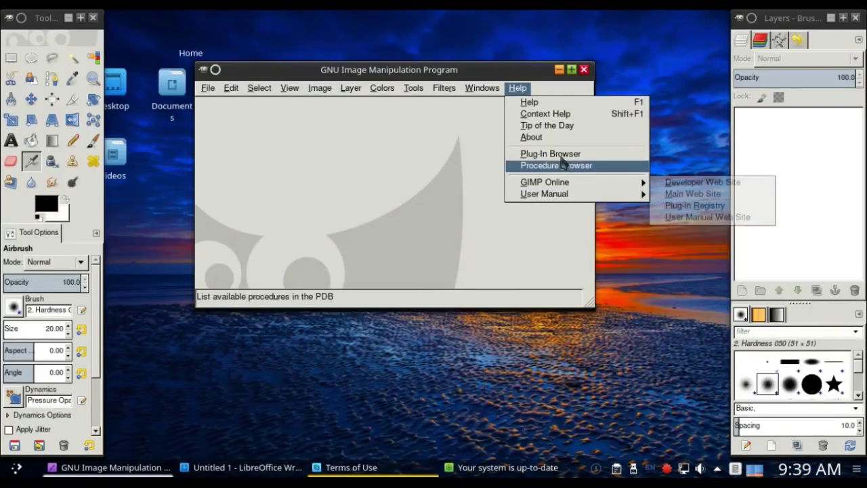
- Check the GIMP version in its About information, close GIMP, and highlight the version in LibreOffice's About information
{"action": "left_click", "coordinate": [564, 138]}
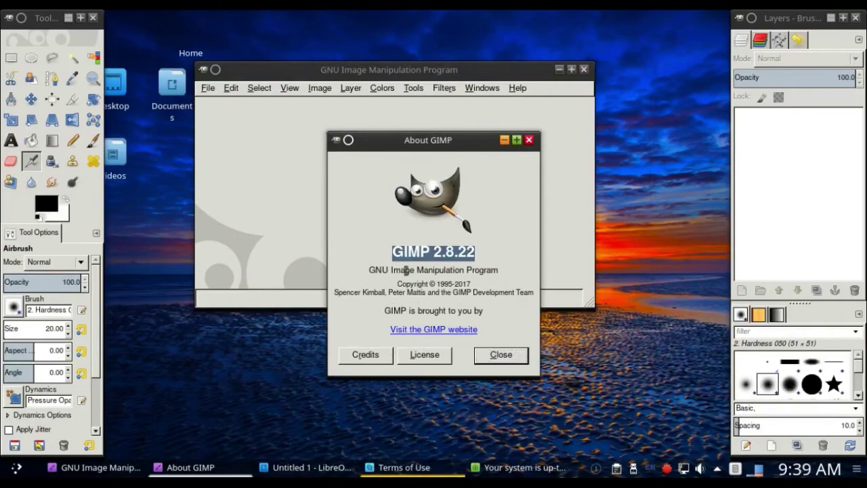
{"action": "left_click", "coordinate": [521, 355]}
{"action": "left_click", "coordinate": [584, 69]}
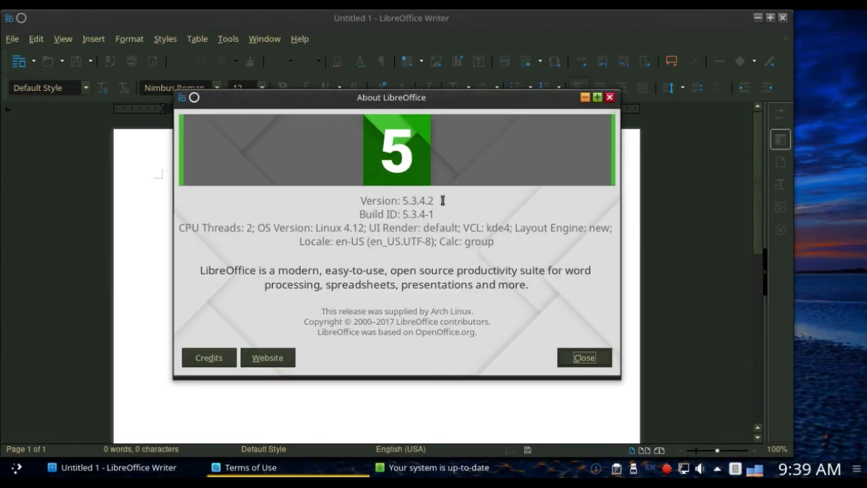
{"action": "left_click_drag", "start_coordinate": [440, 201], "coordinate": [321, 194]}
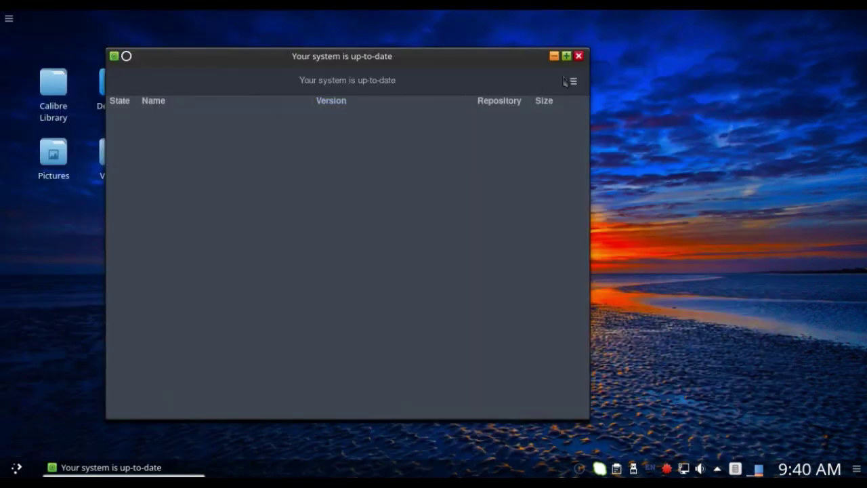
- Check the Pamac version in its About information, close it and look through the list of available updates
{"action": "left_click", "coordinate": [574, 82]}
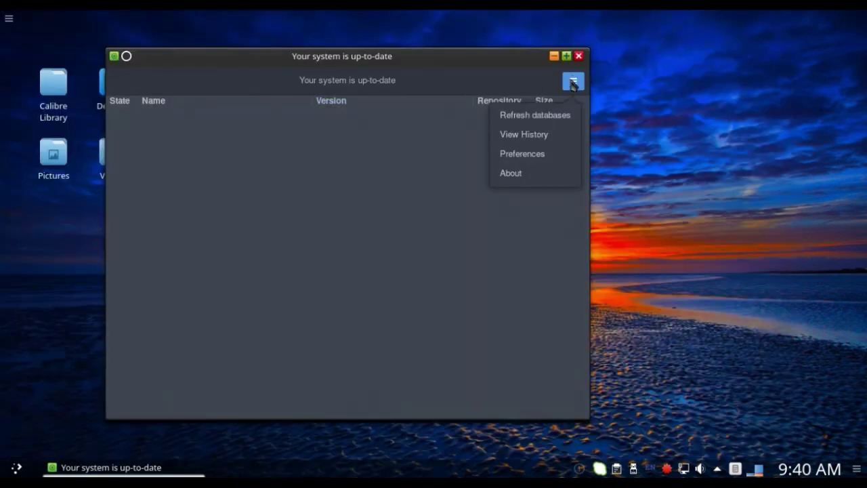
{"action": "left_click", "coordinate": [562, 177]}
{"action": "left_click_drag", "start_coordinate": [365, 274], "coordinate": [296, 274]}
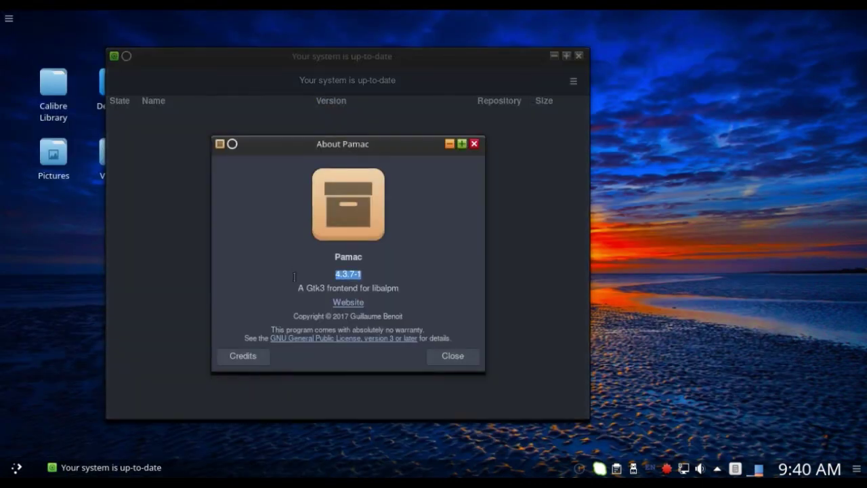
{"action": "left_click", "coordinate": [460, 357]}
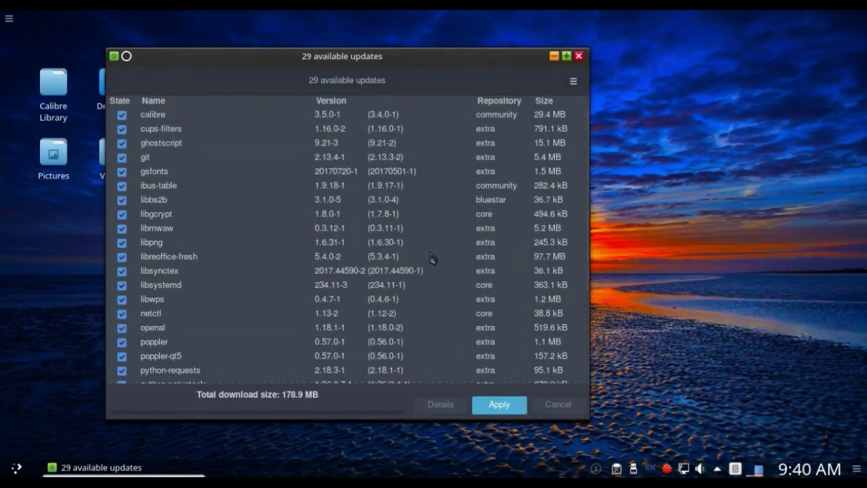
{"action": "scroll", "coordinate": [434, 257], "scroll_direction": "down", "scroll_amount": 5}
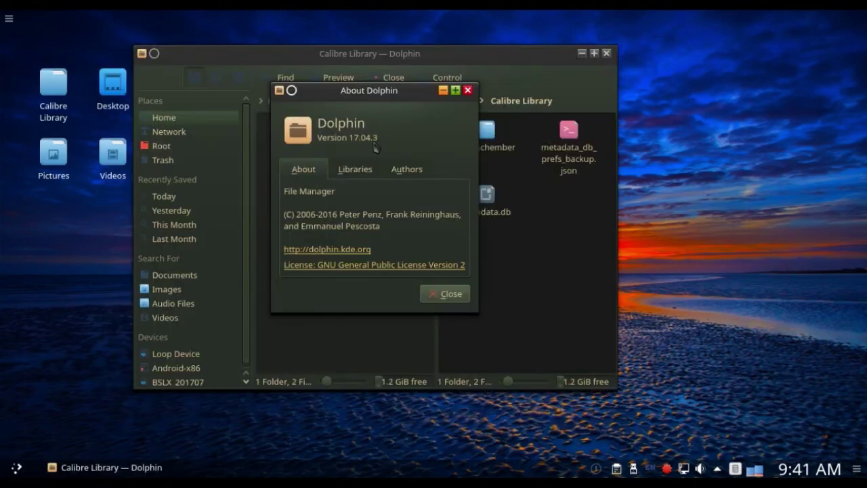
- Highlight the version number in Dolphin's About information
{"action": "left_click_drag", "start_coordinate": [374, 142], "coordinate": [354, 142]}
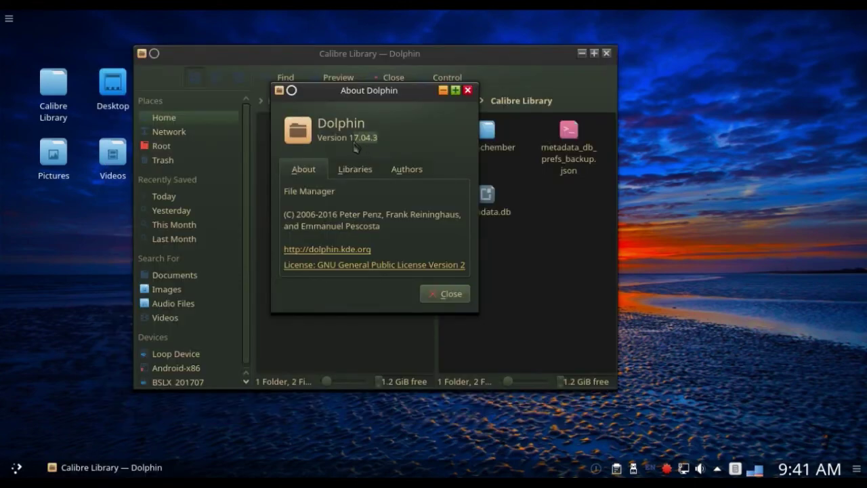